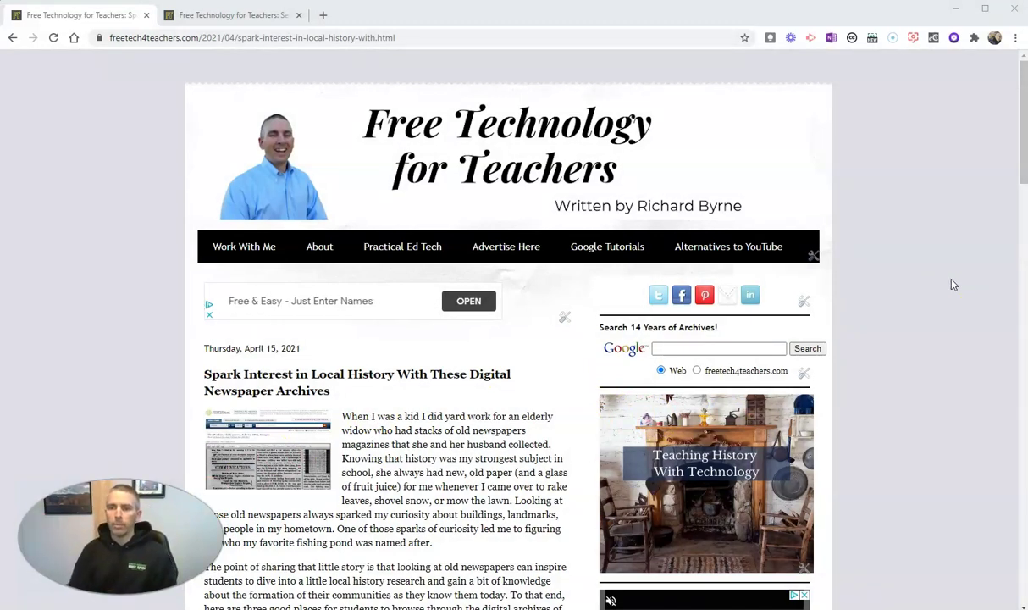
# Generate an APA 7 citation for the newspaper-archives post and add the missing webpage author
pyautogui.click(954, 38)
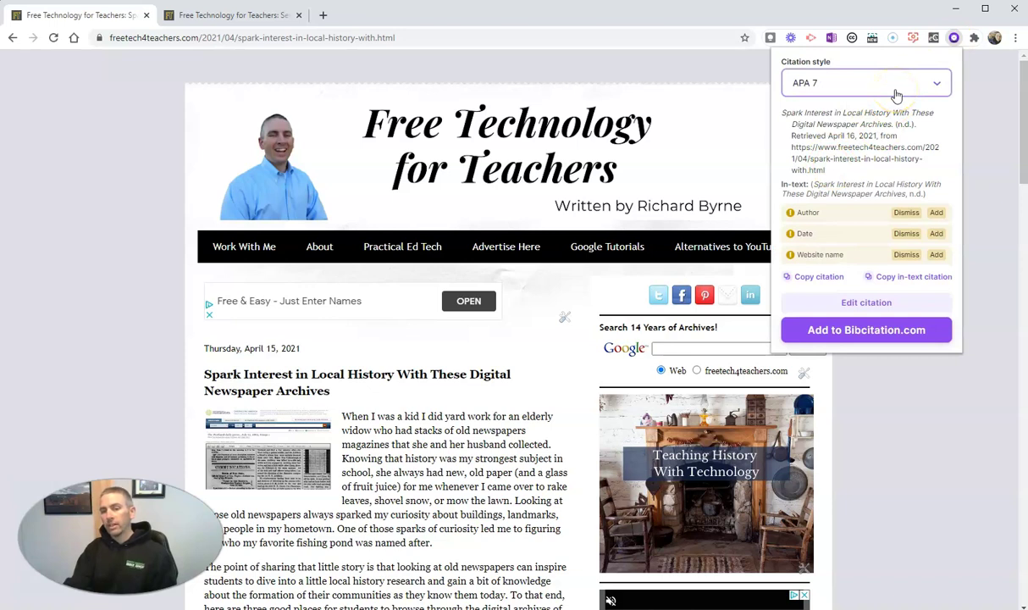
pyautogui.click(937, 213)
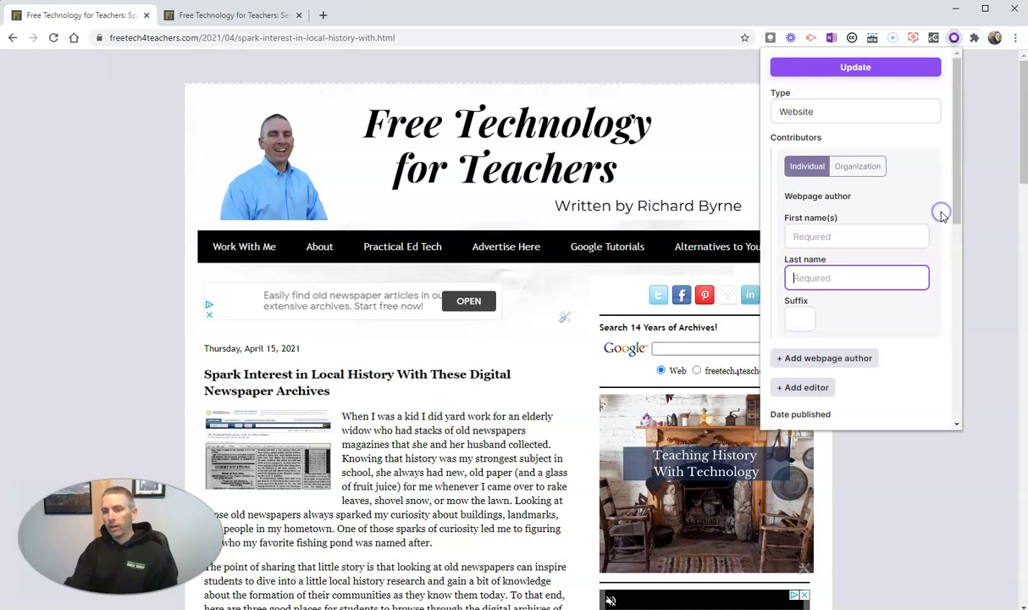
# Fill in the blog author's last and first name, then add an empty second author entry
pyautogui.click(856, 237)
pyautogui.click(850, 280)
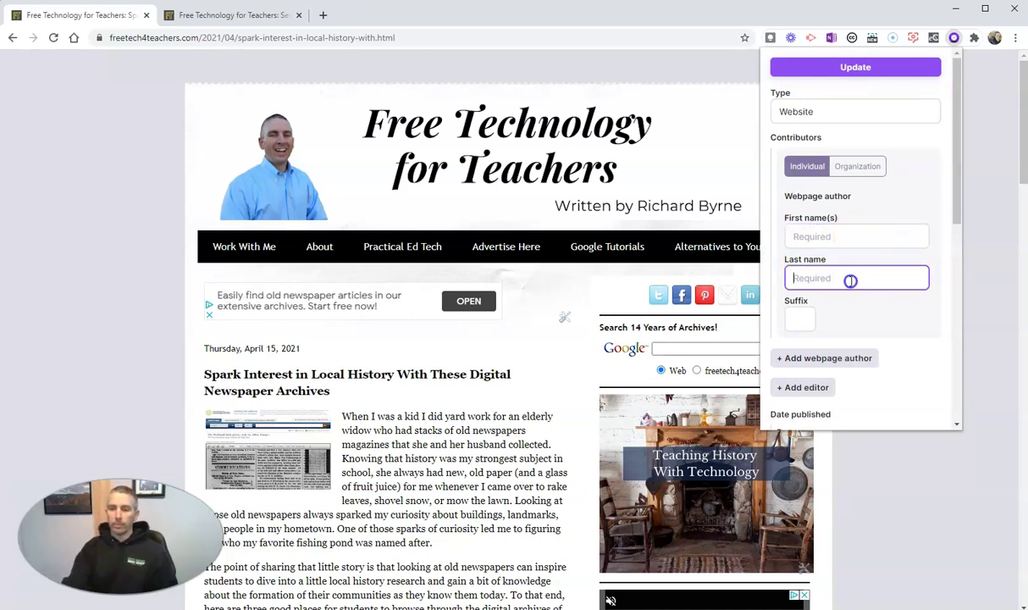
pyautogui.write('Byrne')
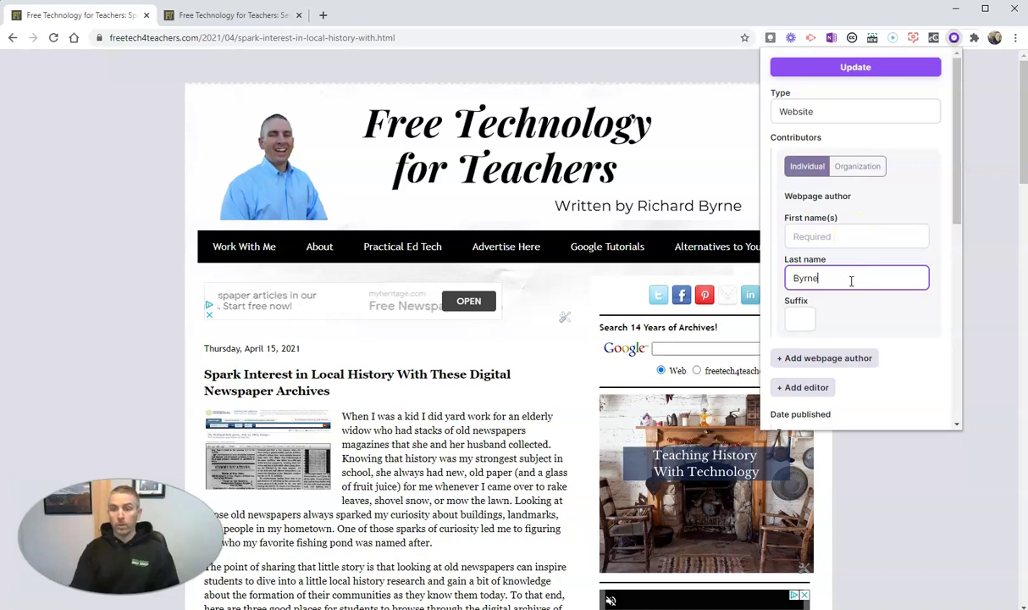
pyautogui.click(846, 235)
pyautogui.write('Rci')
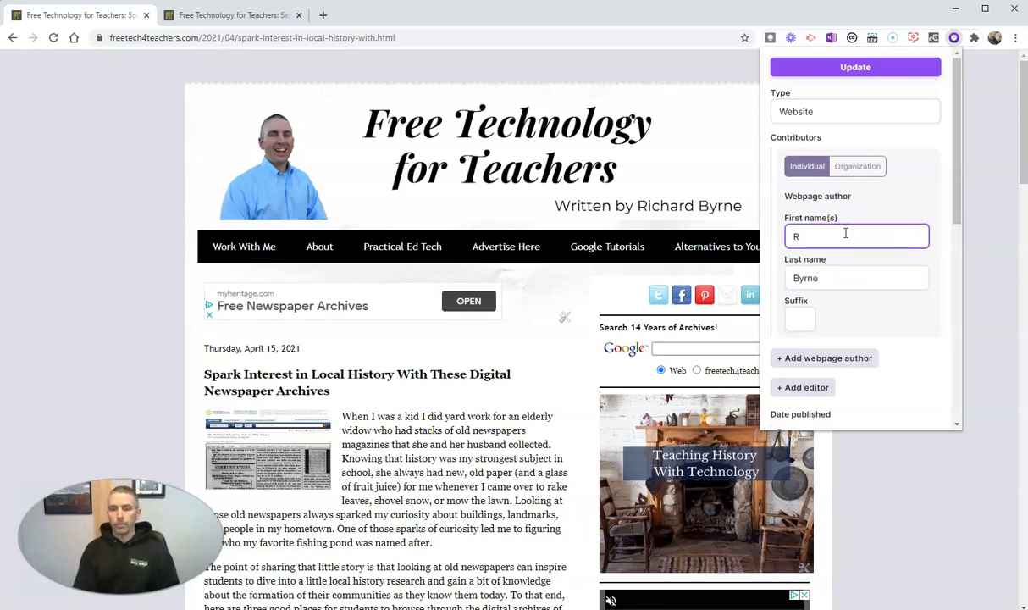
pyautogui.click(787, 358)
pyautogui.scroll(-4, 872, 254)
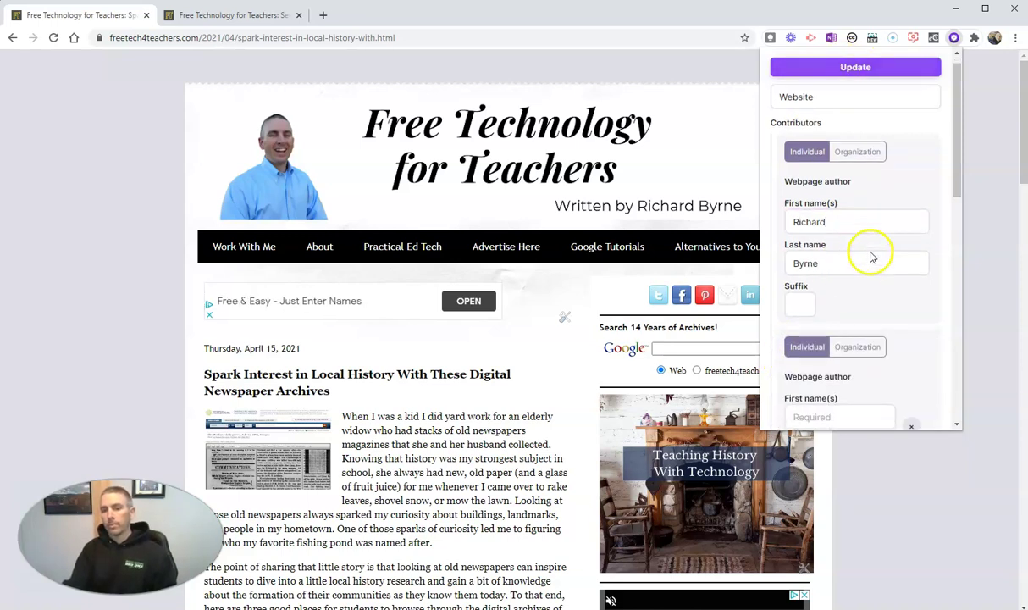
pyautogui.scroll(4, 831, 271)
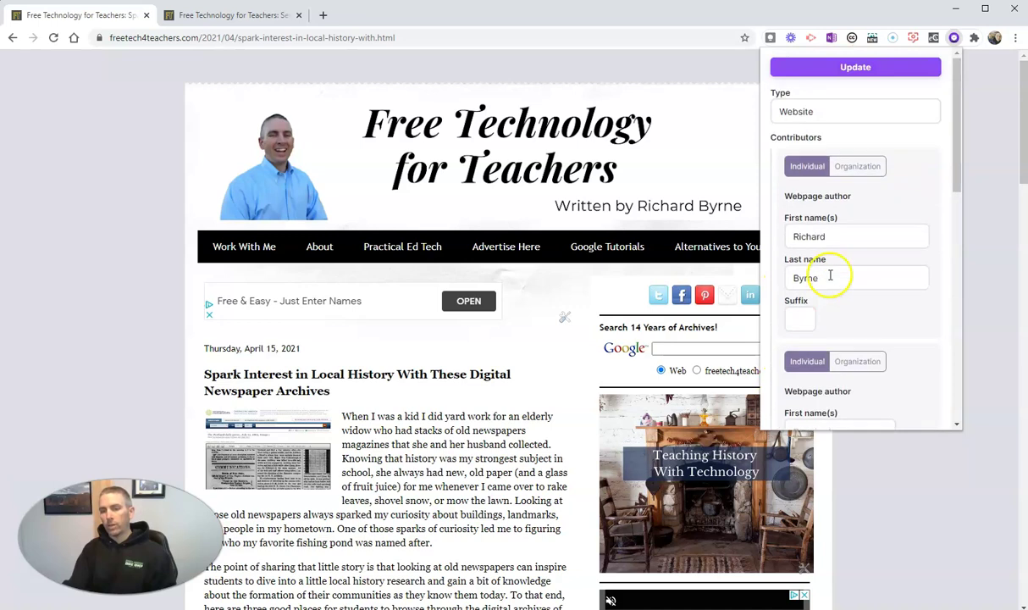
pyautogui.scroll(-5, 830, 272)
# Set the citation's published date to day 15, month April, year 2021
pyautogui.click(816, 202)
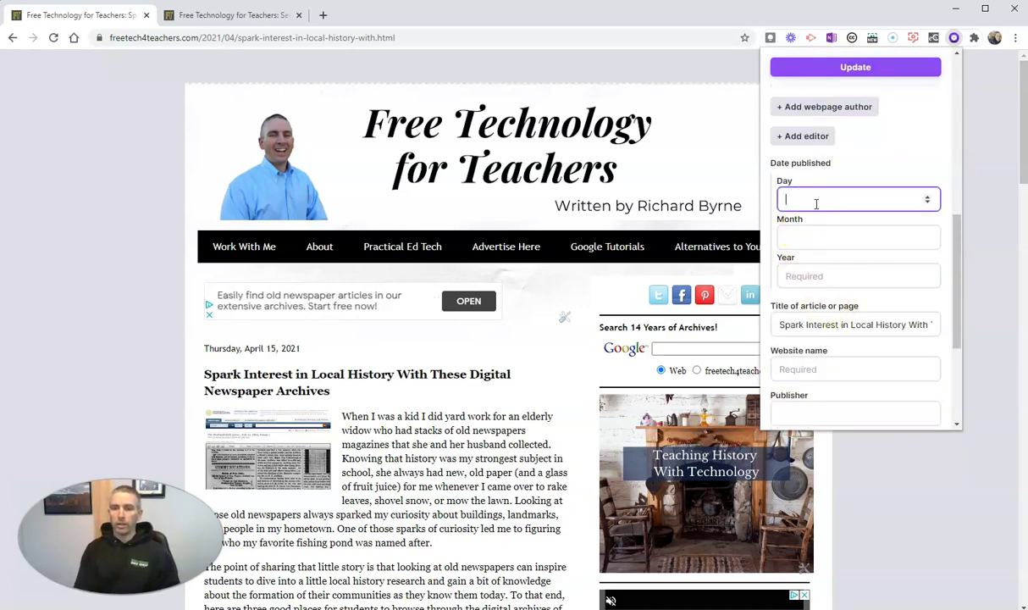
pyautogui.write('14')
pyautogui.press('Tab')
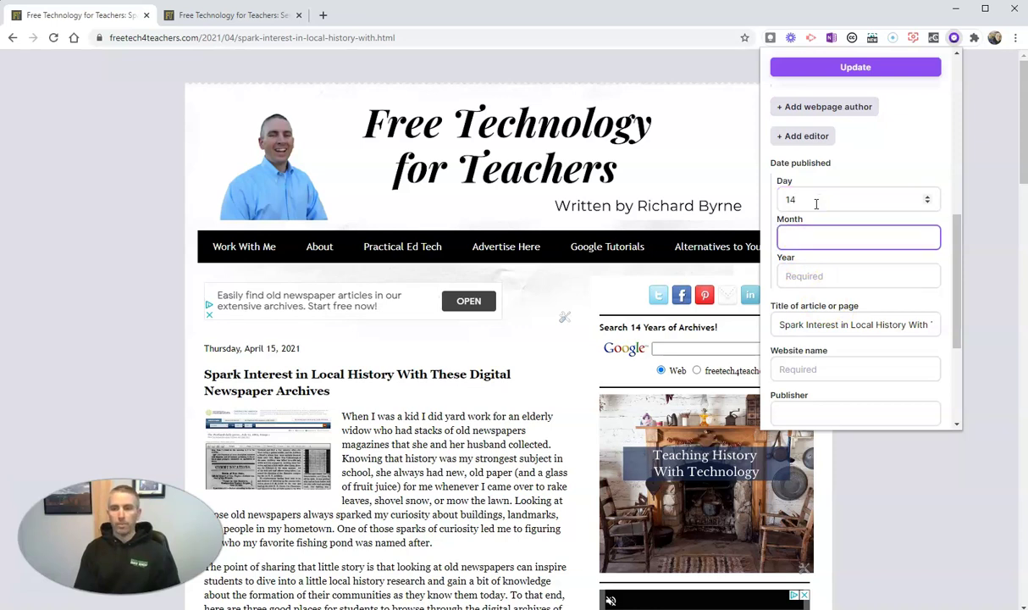
pyautogui.click(816, 203)
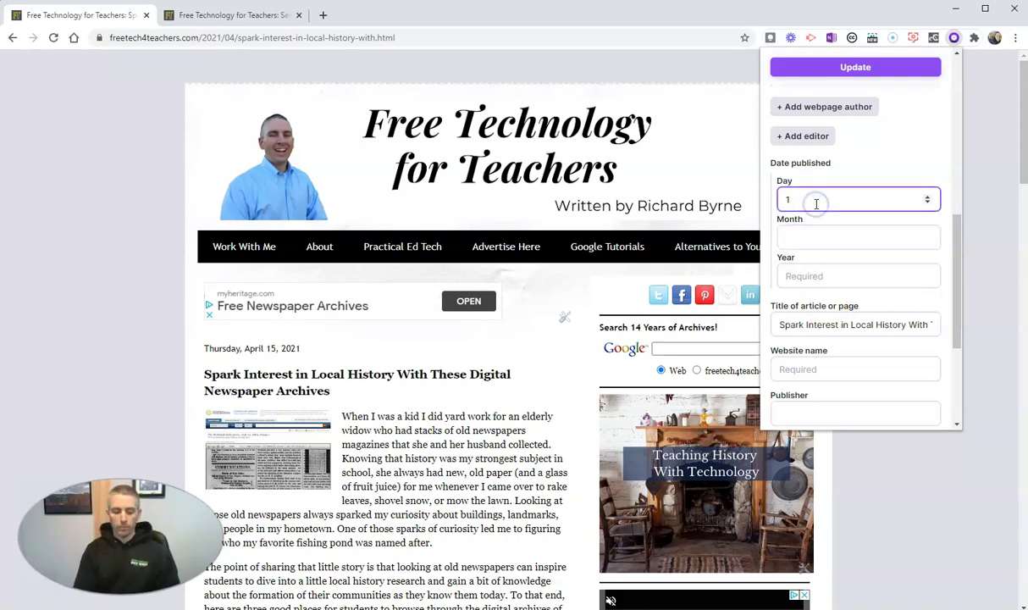
pyautogui.click(796, 241)
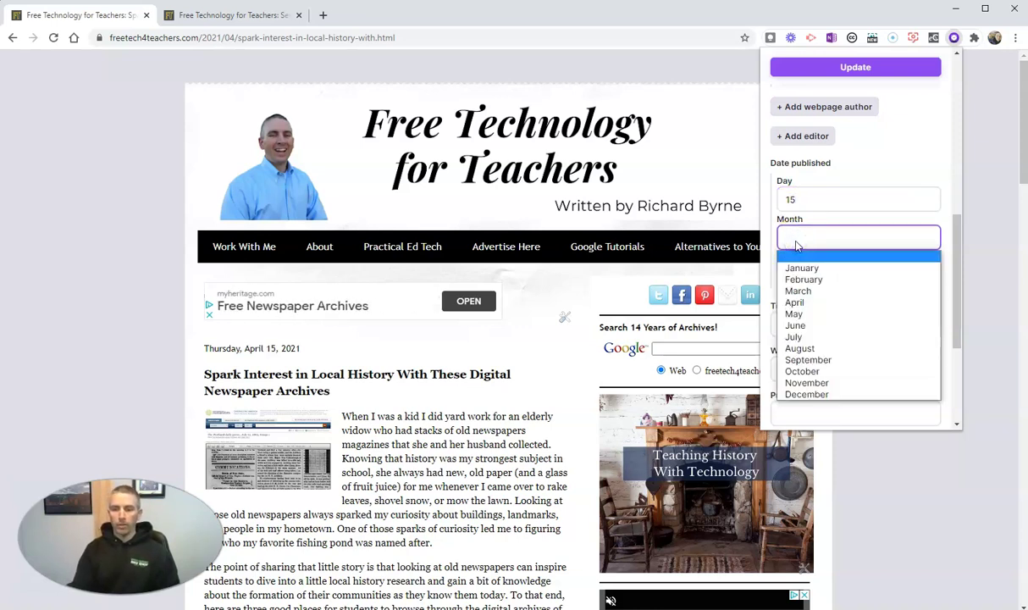
pyautogui.click(799, 302)
pyautogui.click(815, 274)
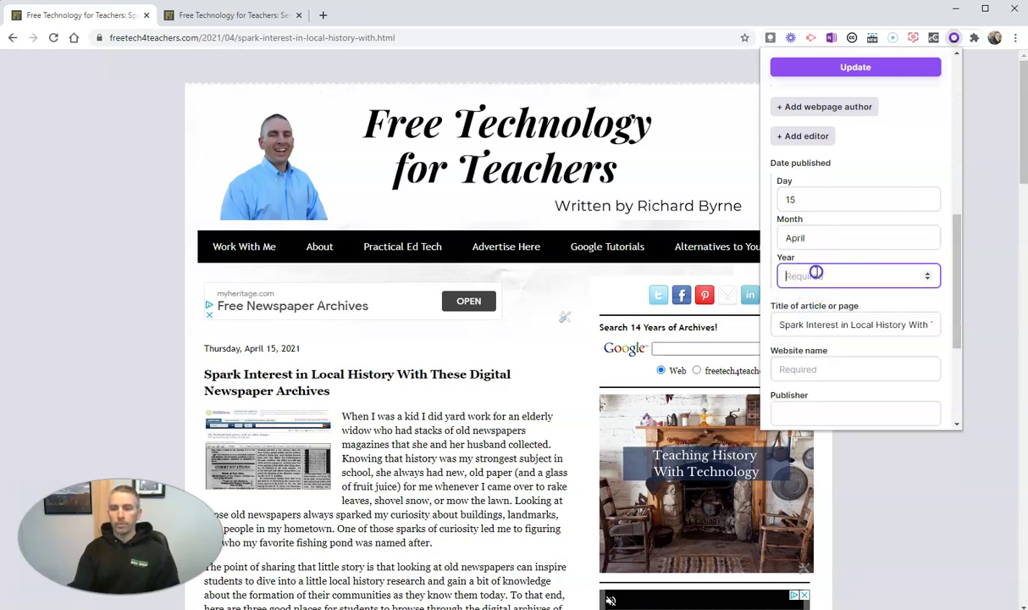
pyautogui.write('2021')
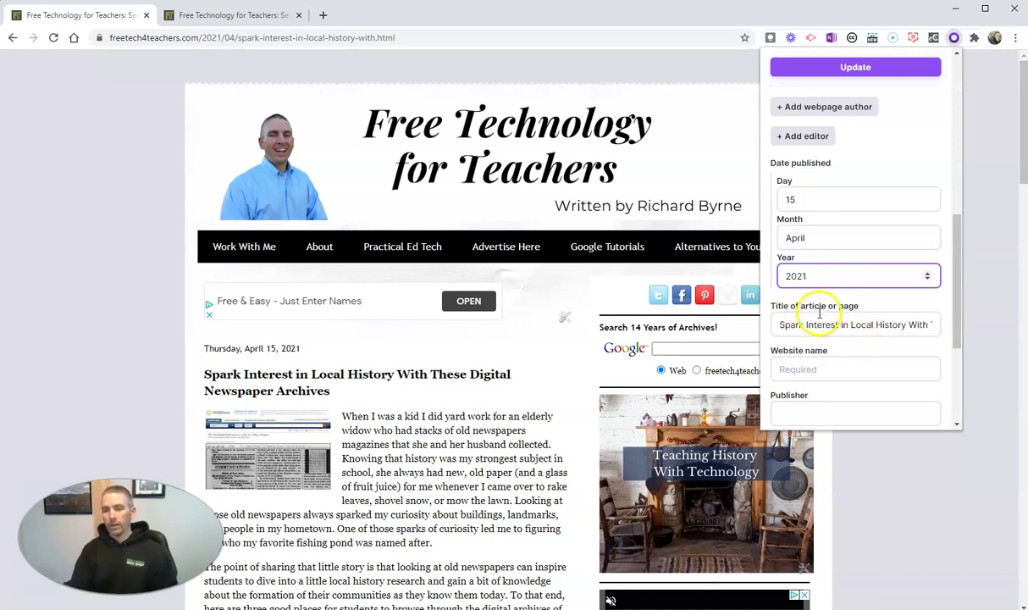
# Enter 'Free Technology for Teachers' as the website name
pyautogui.scroll(-1, 834, 319)
pyautogui.scroll(-1, 834, 318)
pyautogui.click(830, 305)
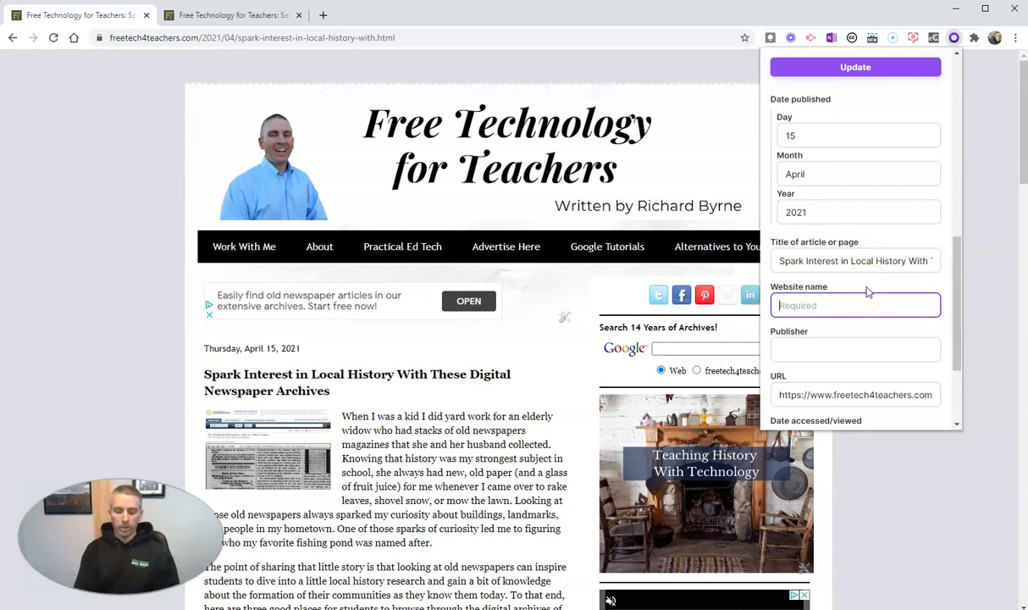
pyautogui.write('Free Technology for Teachers')
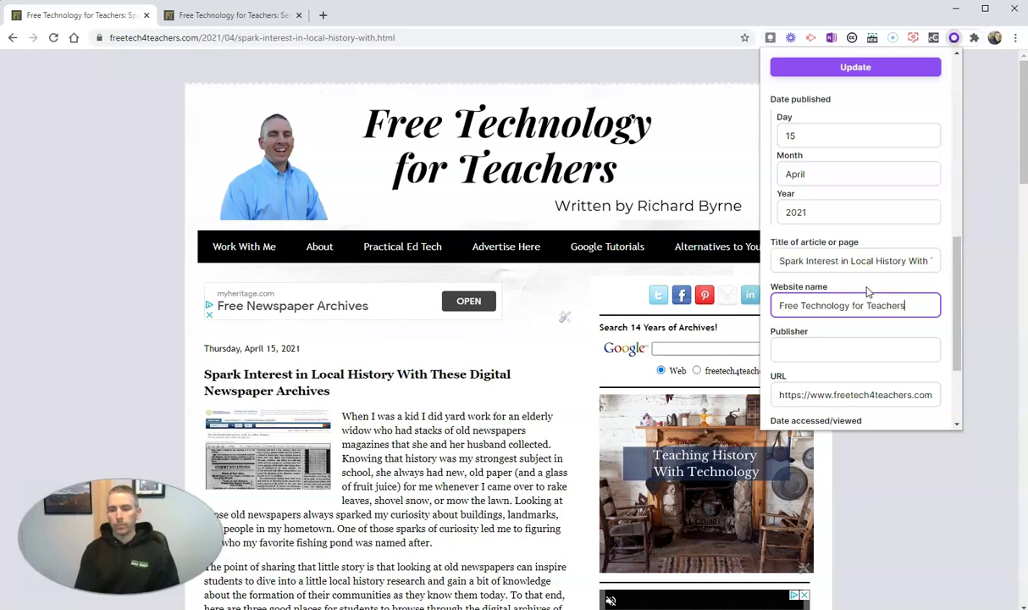
pyautogui.scroll(-2, 862, 349)
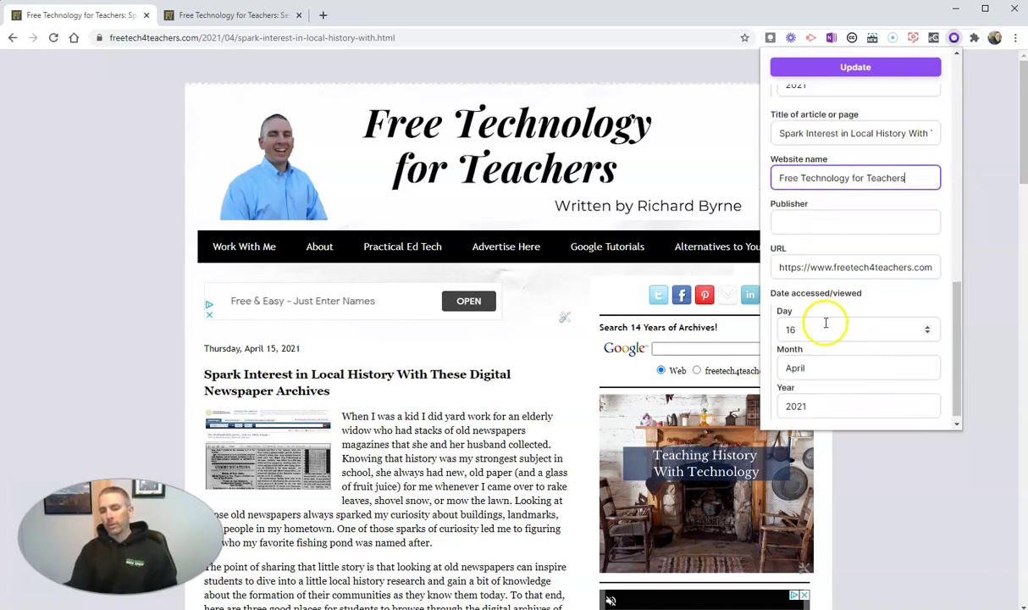
pyautogui.scroll(-1, 849, 333)
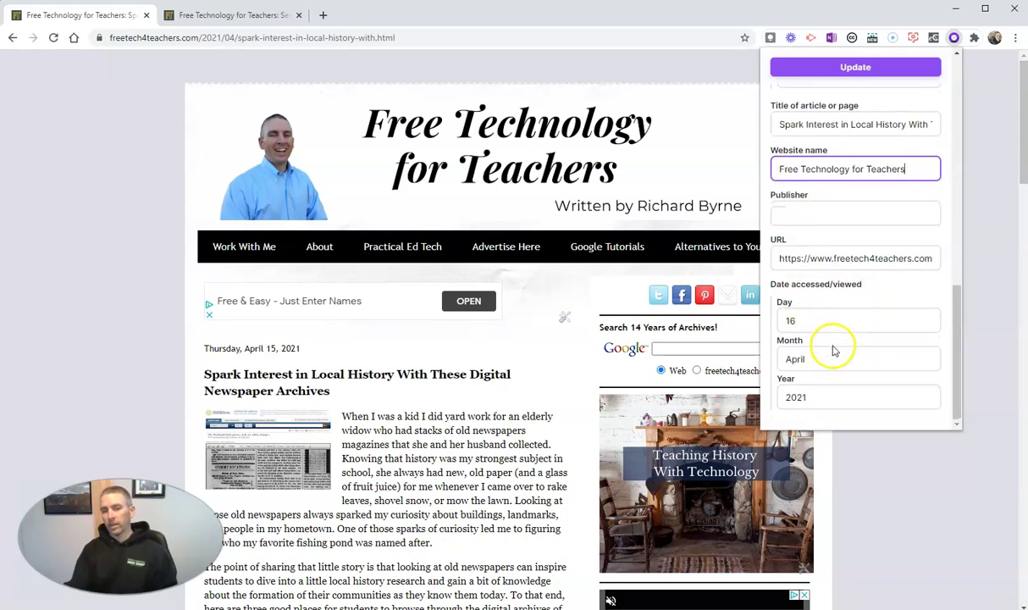
pyautogui.scroll(5, 856, 363)
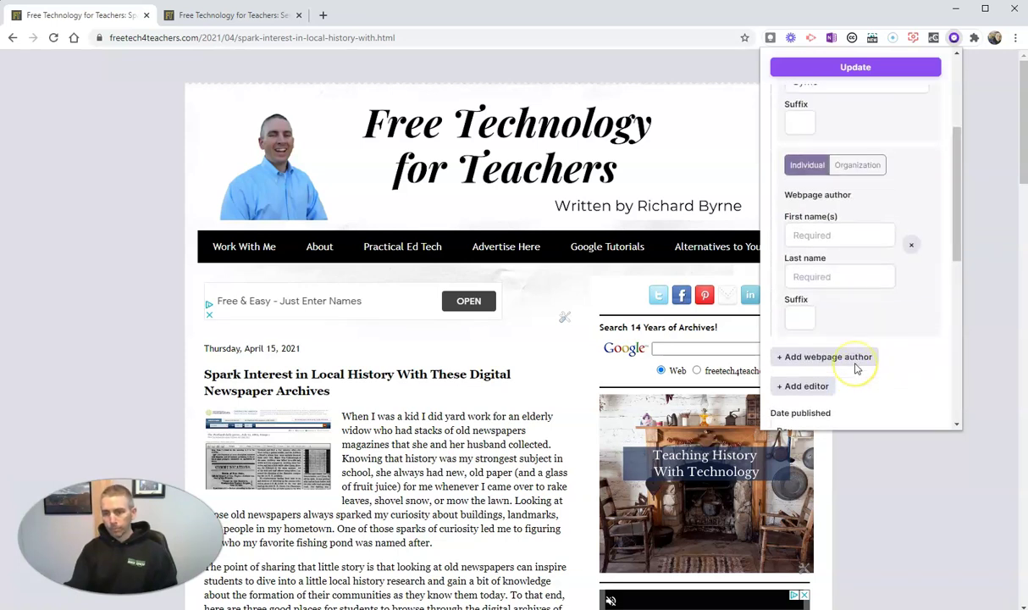
# Save the edited citation, then copy the full APA 7 reference and the in-text citation
pyautogui.click(861, 71)
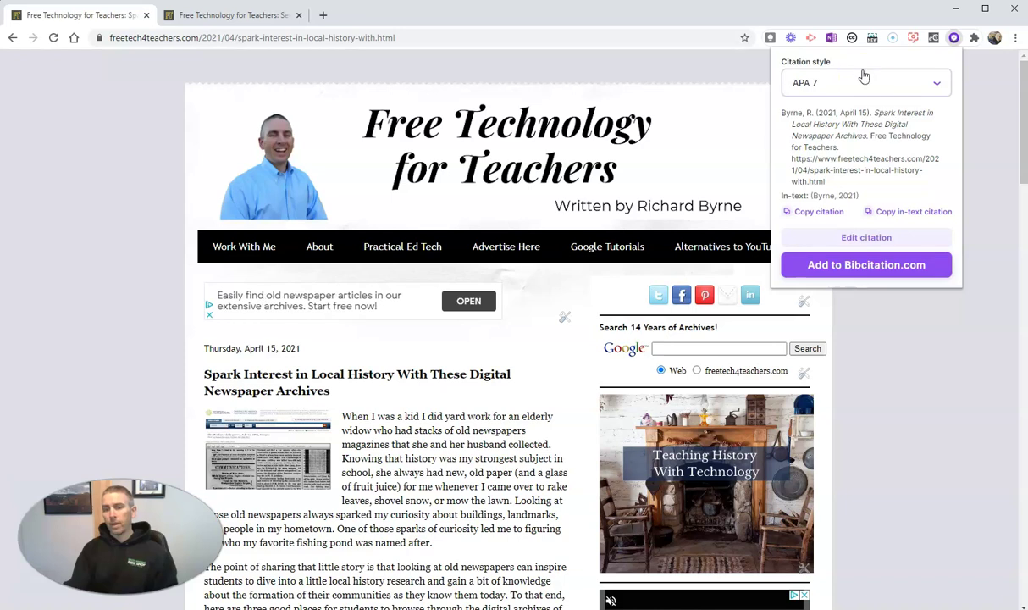
pyautogui.click(820, 212)
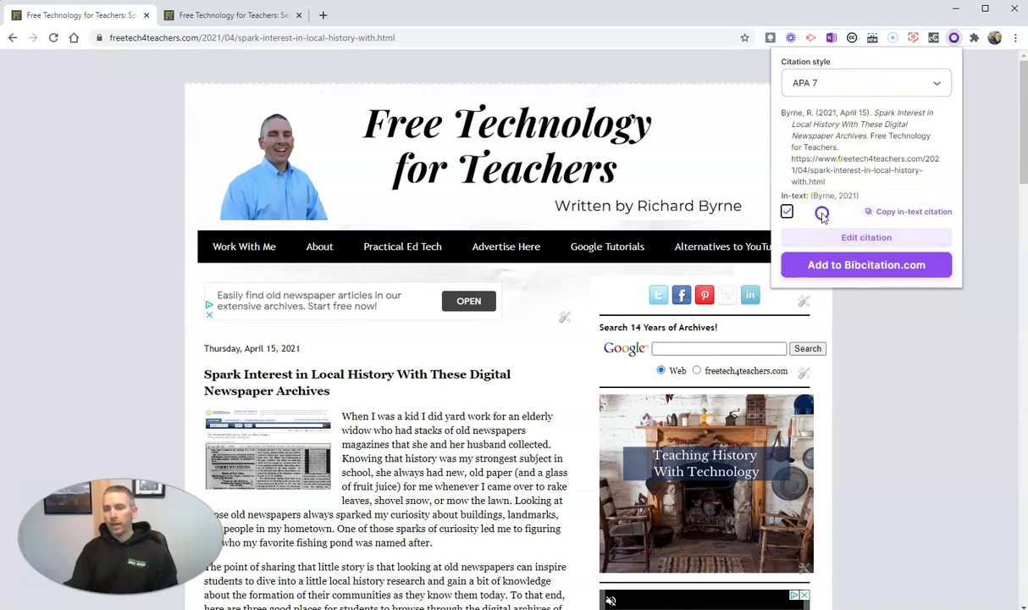
pyautogui.click(914, 216)
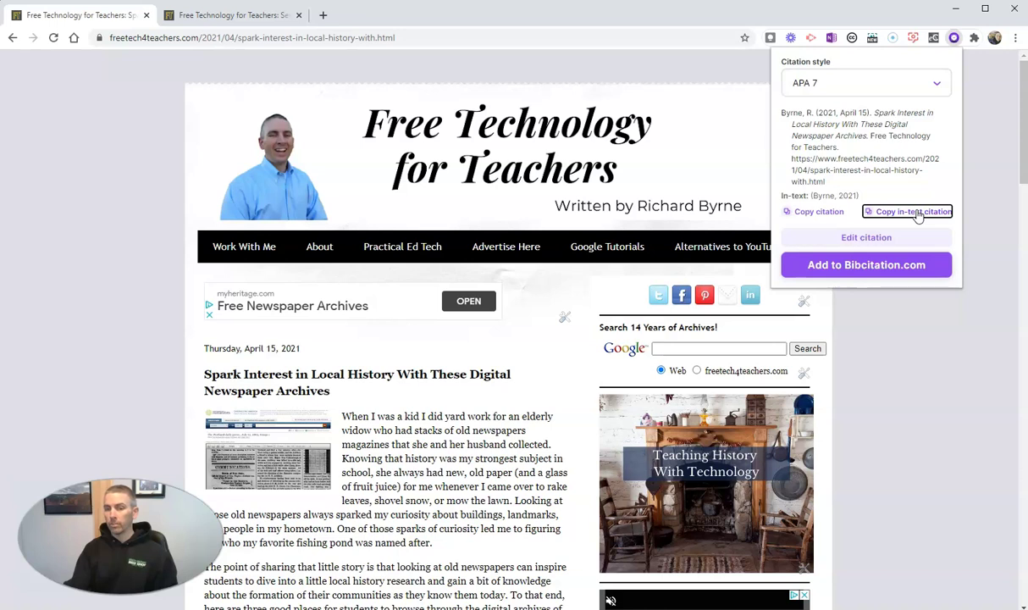
# Add the Spark Interest citation to Bibcitation.com and show its copy/DOC/HTML/BibTeX/RIS export options
pyautogui.click(856, 269)
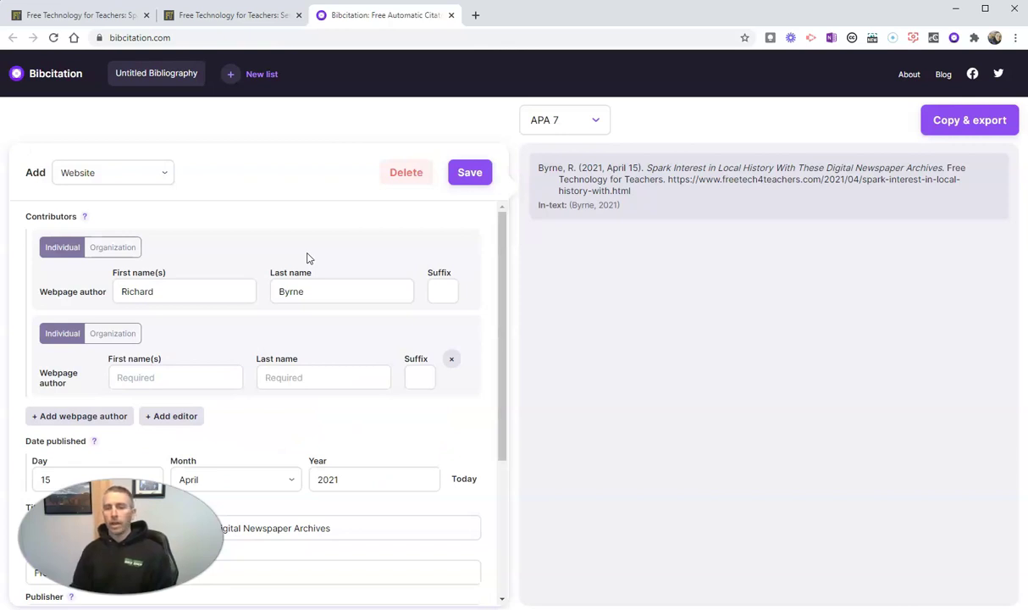
pyautogui.moveTo(704, 162)
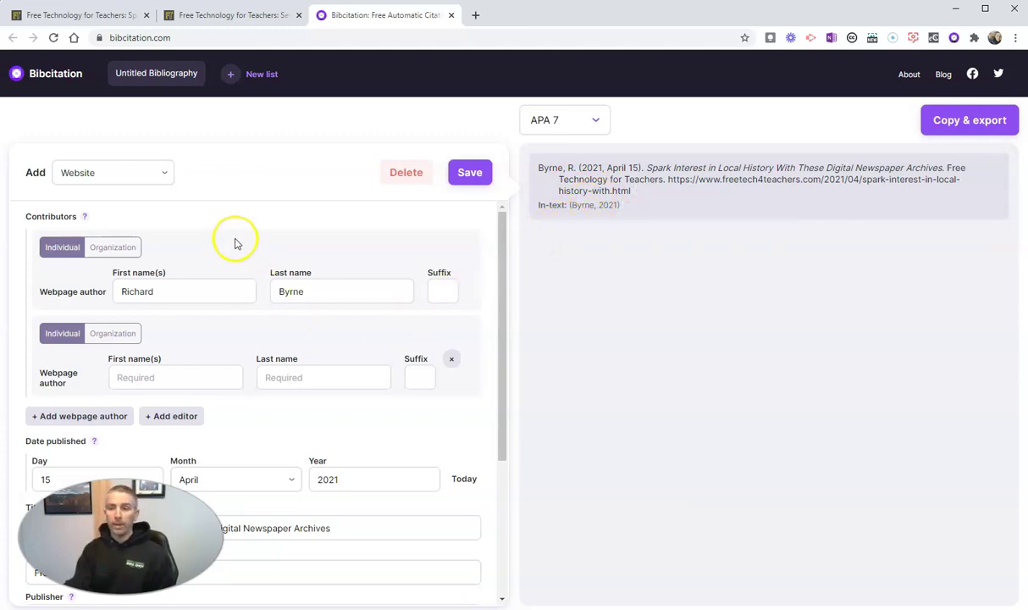
pyautogui.click(971, 121)
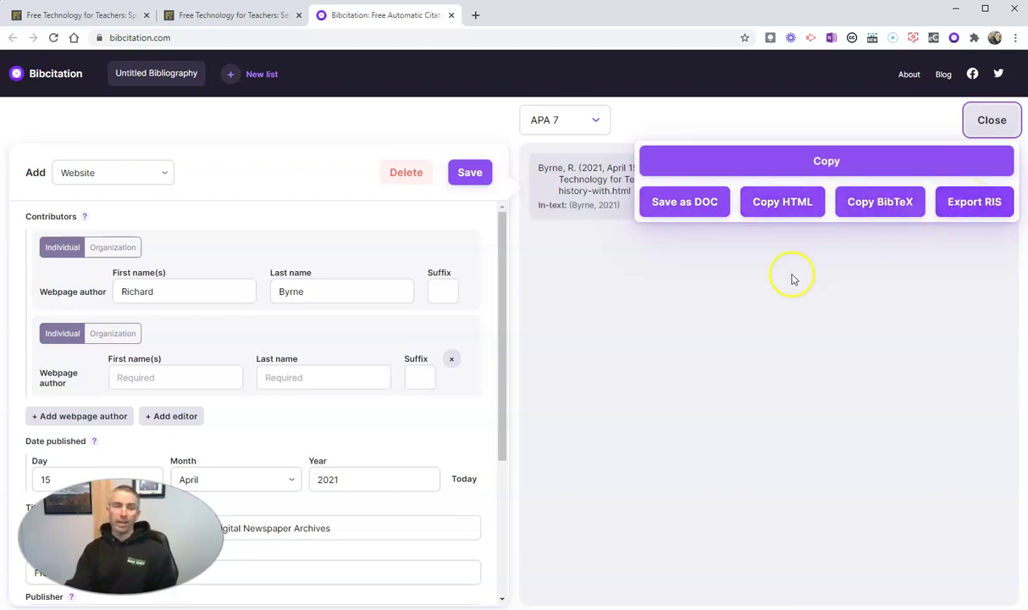
# Load practicaledtech.com in a new tab and dismiss the Tip of the Week popup
pyautogui.click(108, 20)
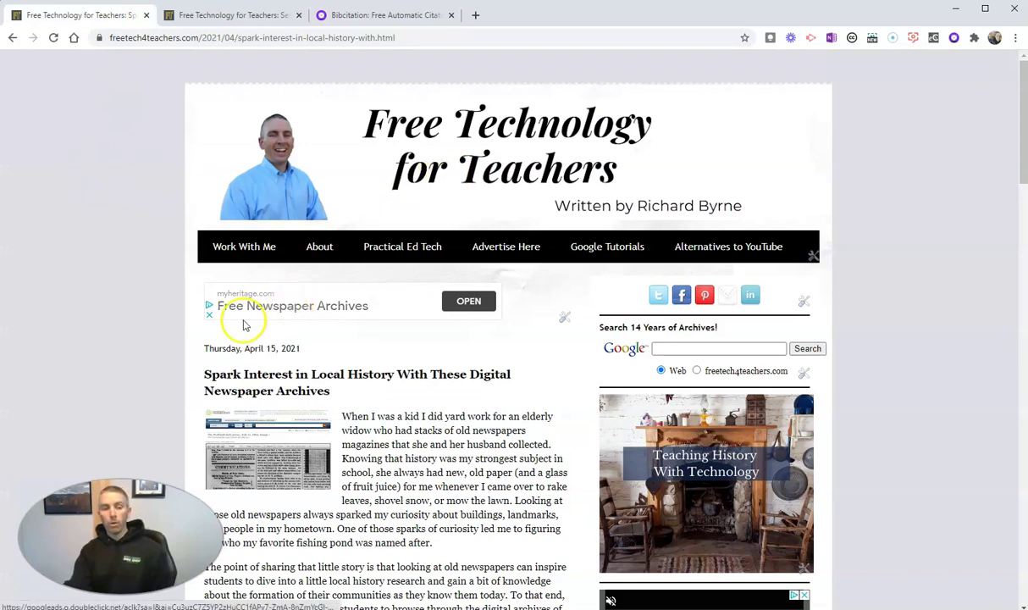
pyautogui.click(477, 16)
pyautogui.write('pra')
pyautogui.press('Return')
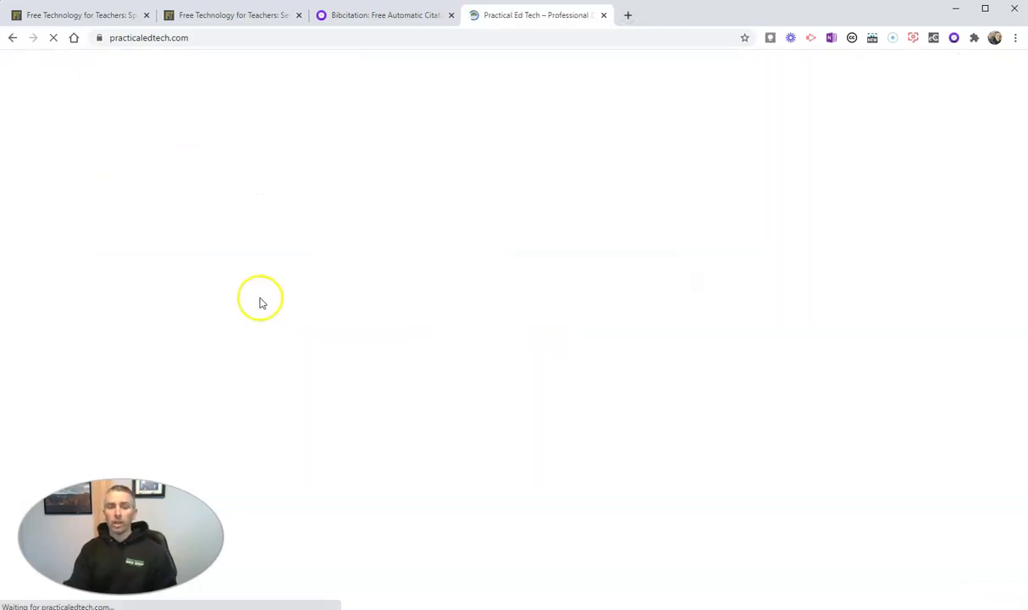
pyautogui.scroll(-2, 696, 343)
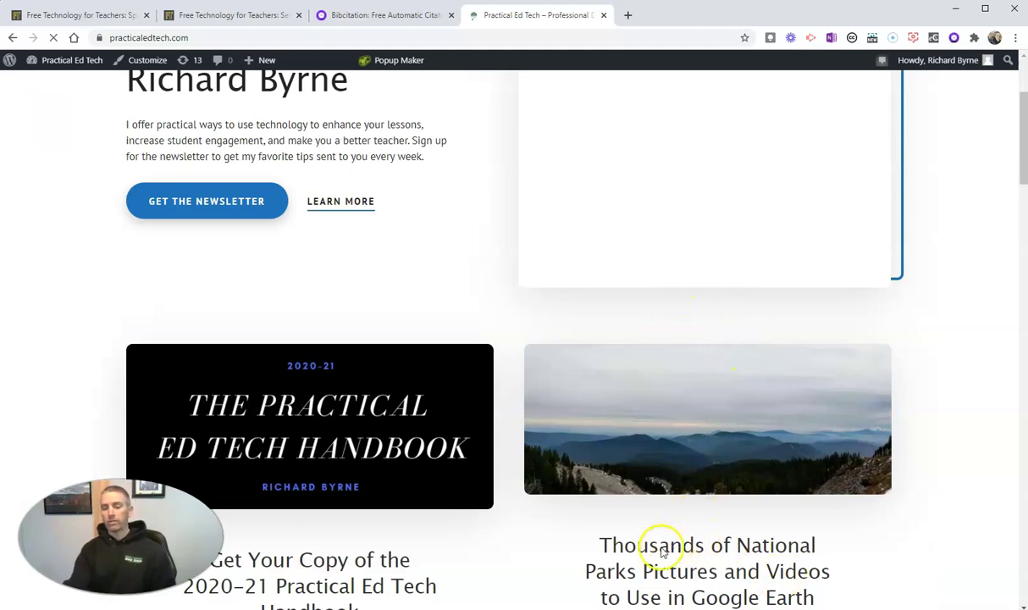
pyautogui.scroll(-5, 655, 546)
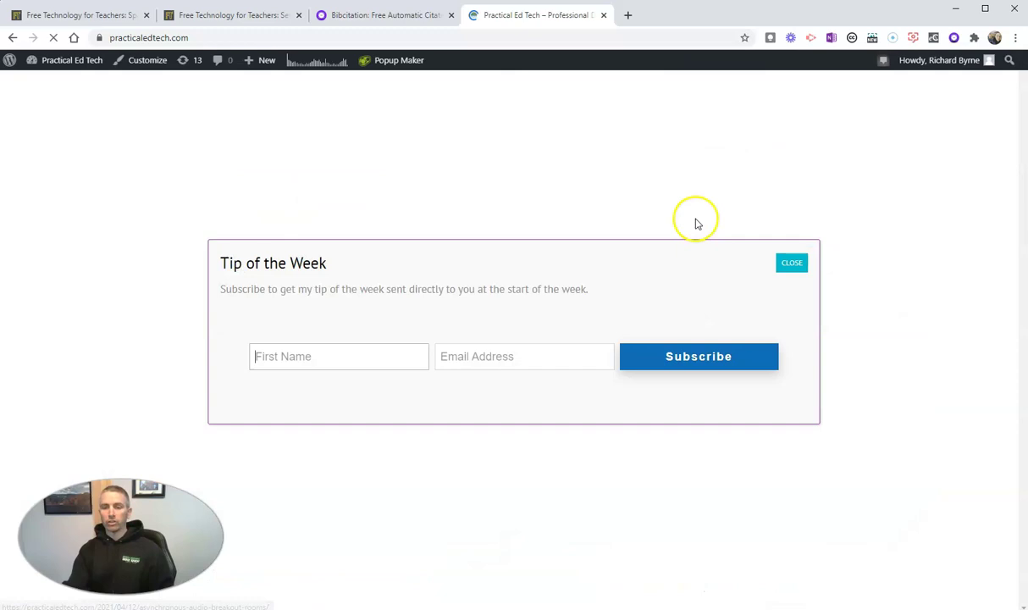
pyautogui.click(802, 269)
pyautogui.scroll(3, 739, 304)
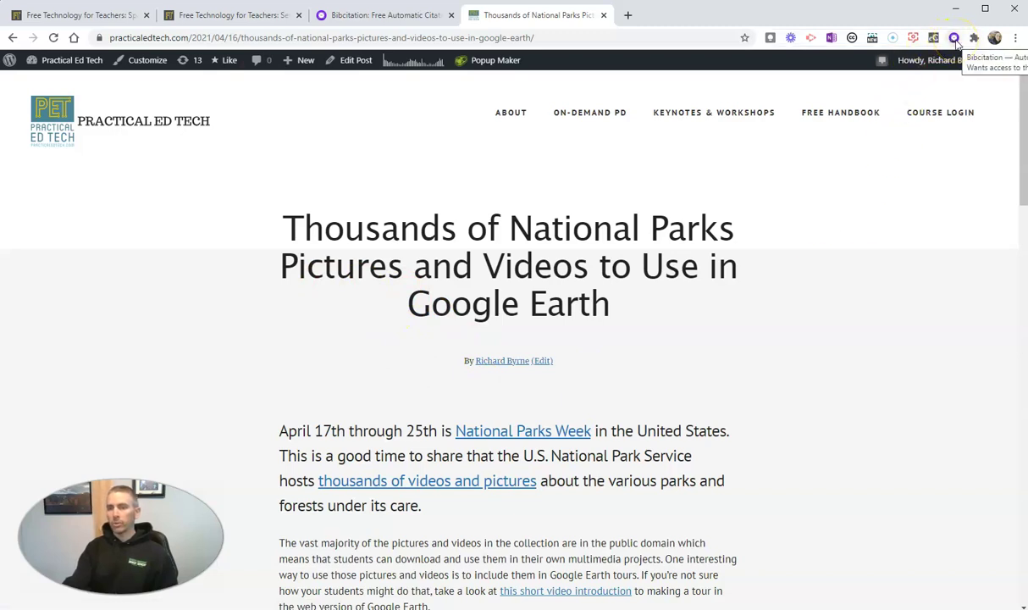
# Generate an APA 7 citation for the National Parks article with the Bibcitation extension
pyautogui.click(954, 39)
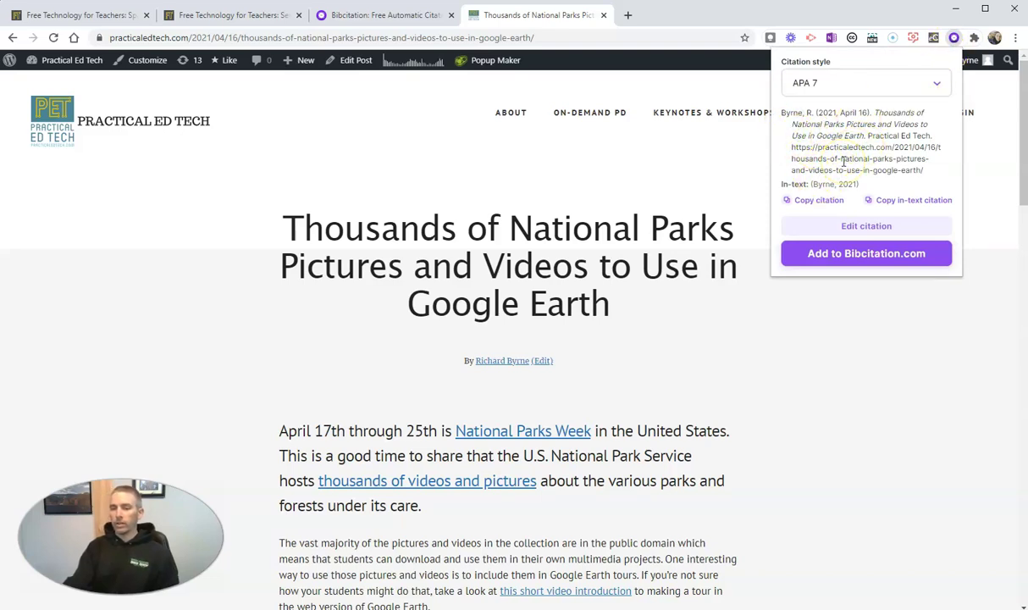
# Add the National Parks citation to the bibliography, check export options, and return to its tab
pyautogui.click(857, 255)
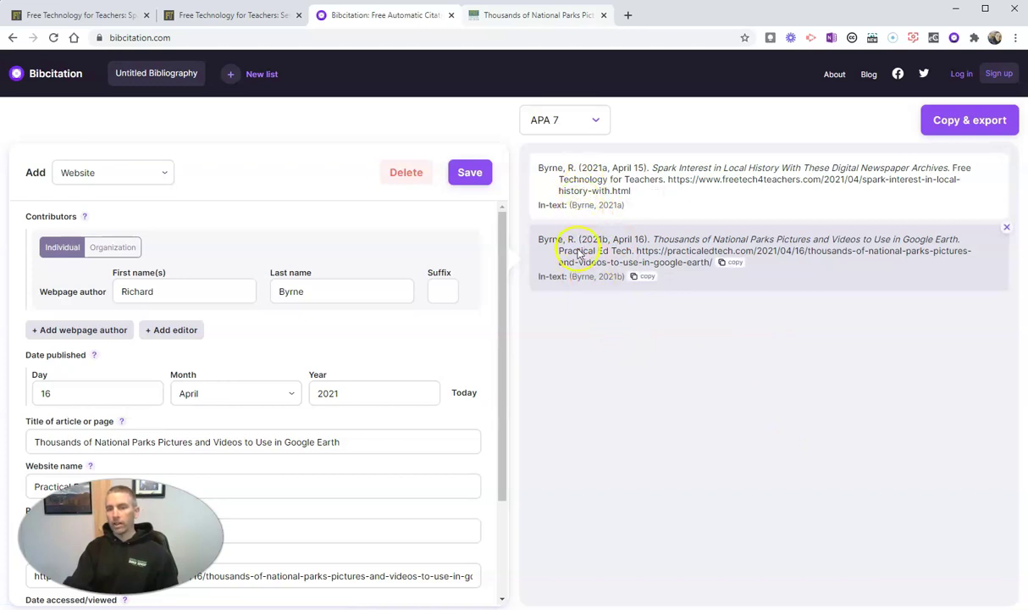
pyautogui.click(955, 121)
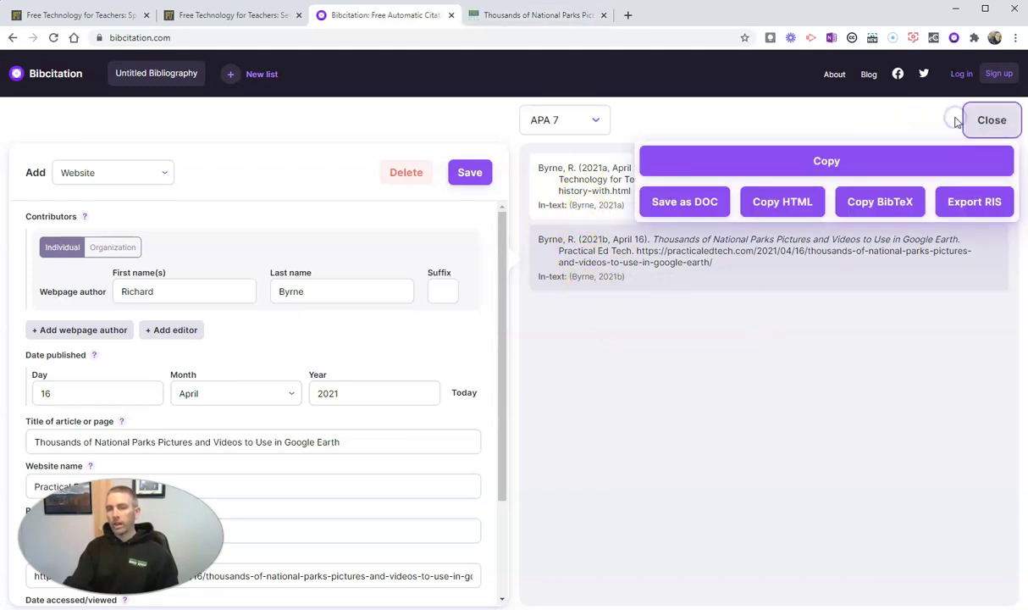
pyautogui.click(859, 116)
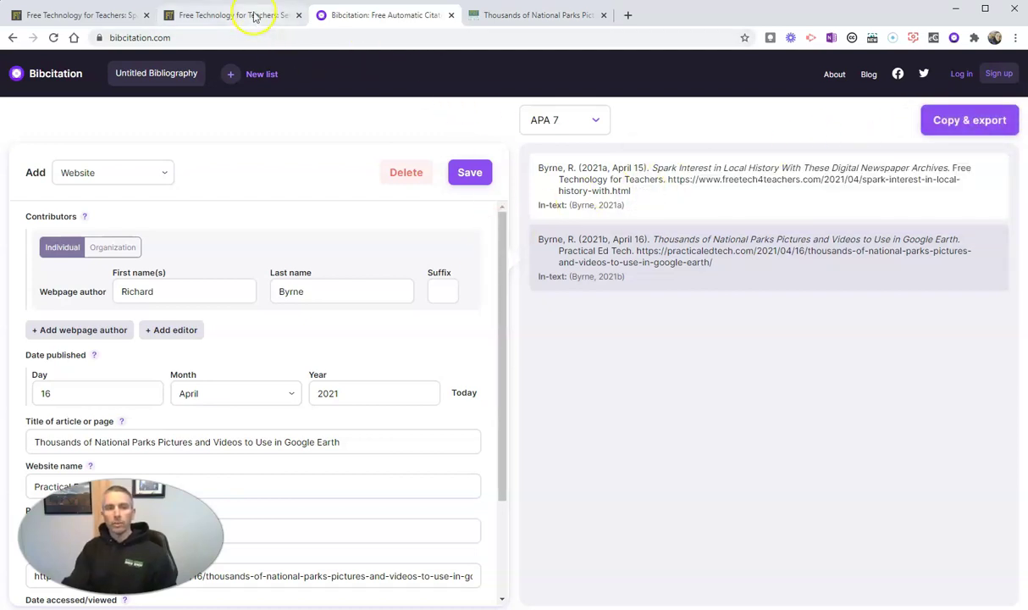
pyautogui.click(508, 17)
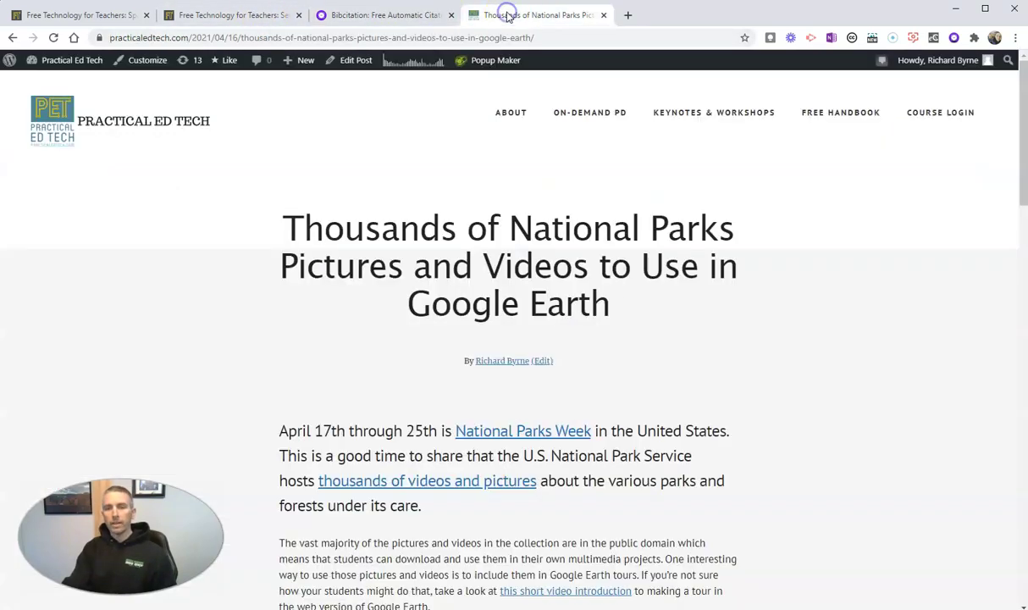
# Browse the citation style list for the National Parks citation, keeping APA 7 selected
pyautogui.click(952, 39)
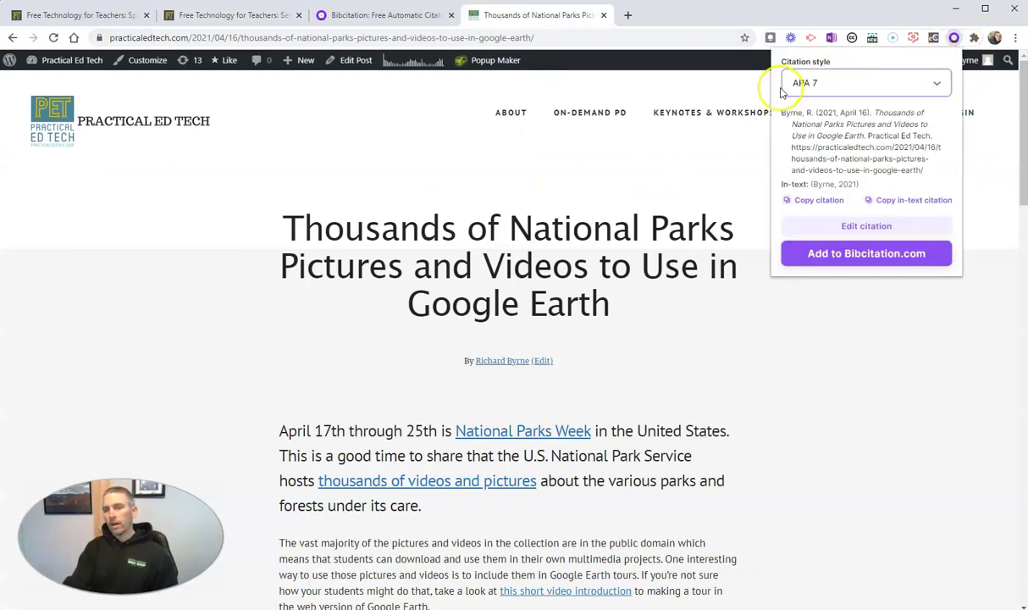
pyautogui.click(880, 82)
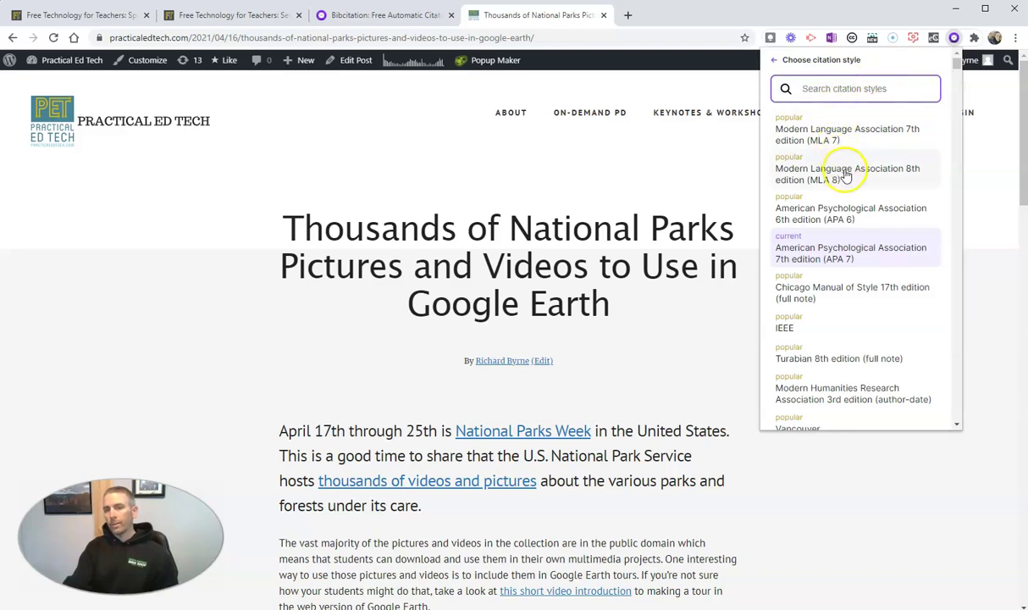
pyautogui.scroll(-2, 859, 317)
pyautogui.scroll(-6, 861, 321)
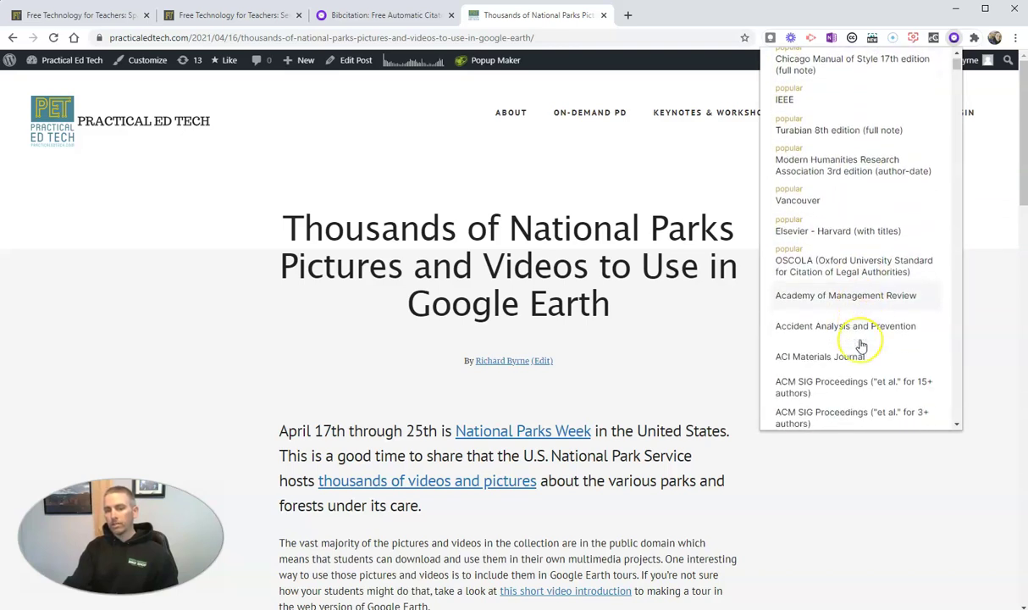
pyautogui.scroll(-2, 861, 345)
pyautogui.scroll(10, 861, 345)
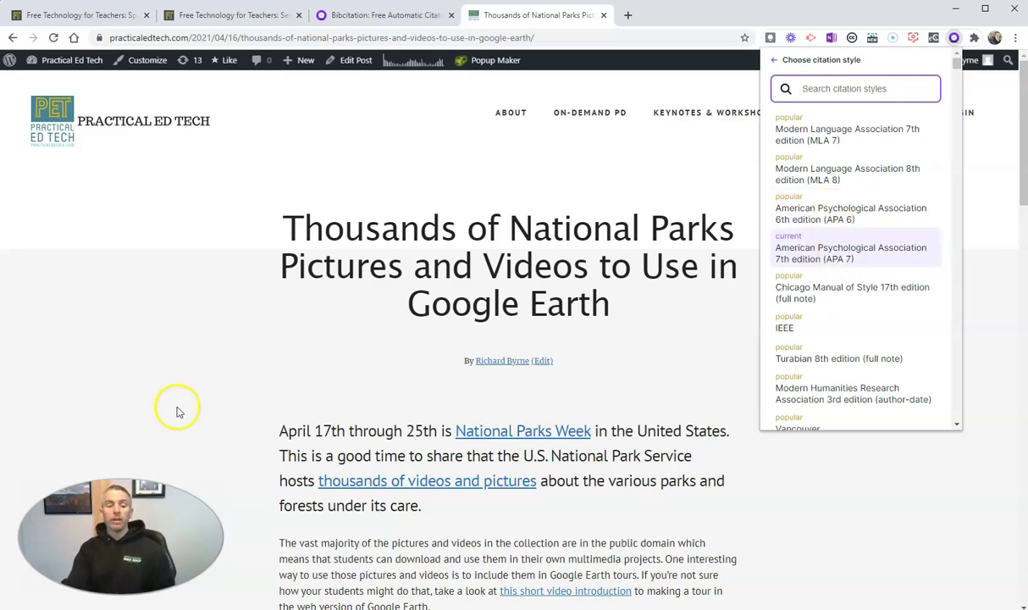
# Switch to the Bibcitation tab showing the two-entry APA 7 bibliography
pyautogui.click(369, 17)
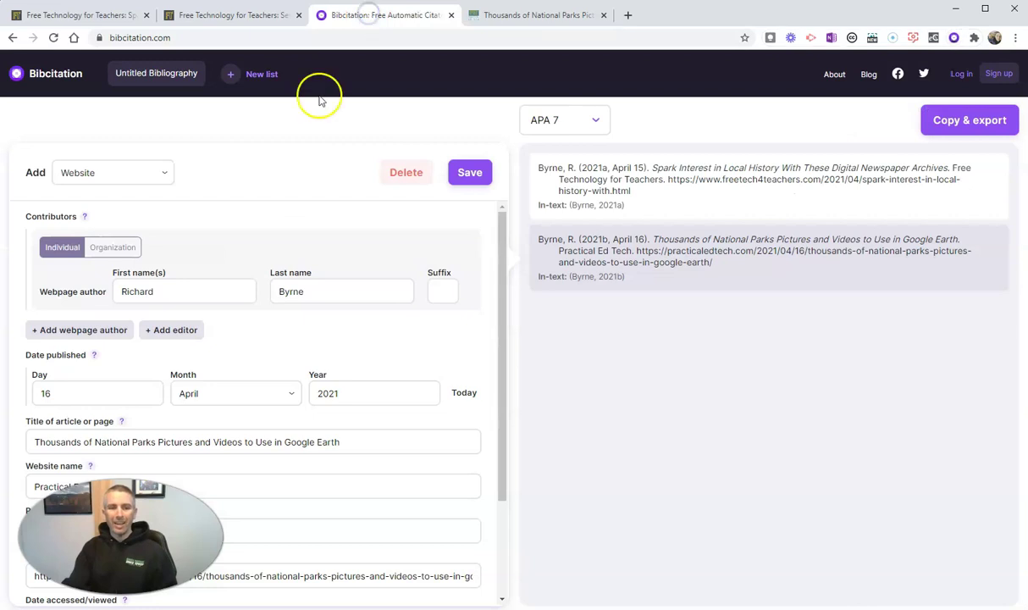